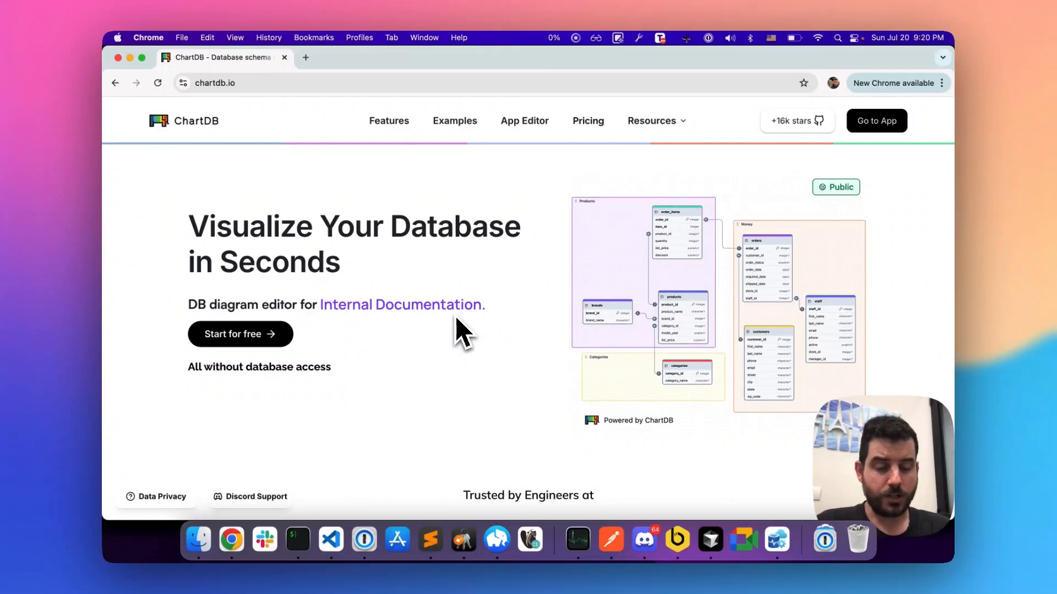
Step: Examine the ChartDB homepage for user feedback, the GitHub repository, cloud and self-hosted options, features and supported databases
scroll(456, 320, "down", 10)
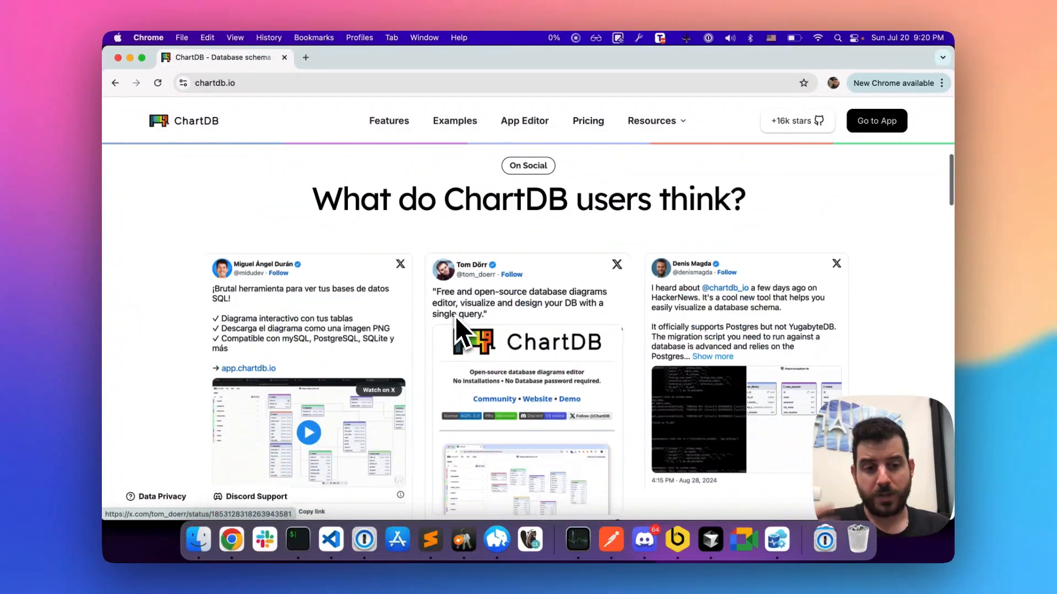
scroll(454, 316, "down", 4)
scroll(791, 118, "down", 1)
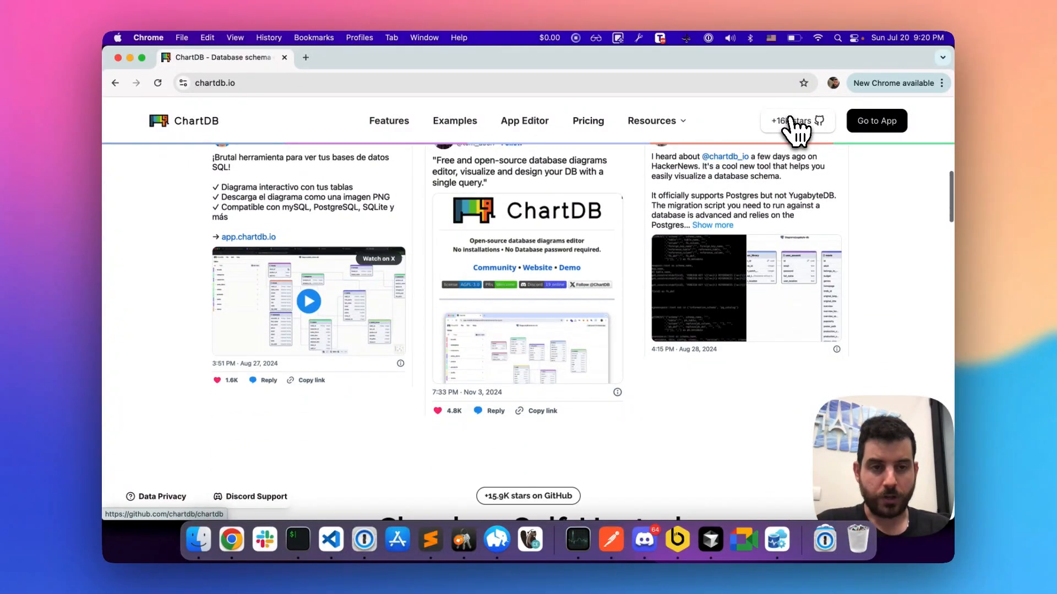
scroll(793, 124, "down", 2)
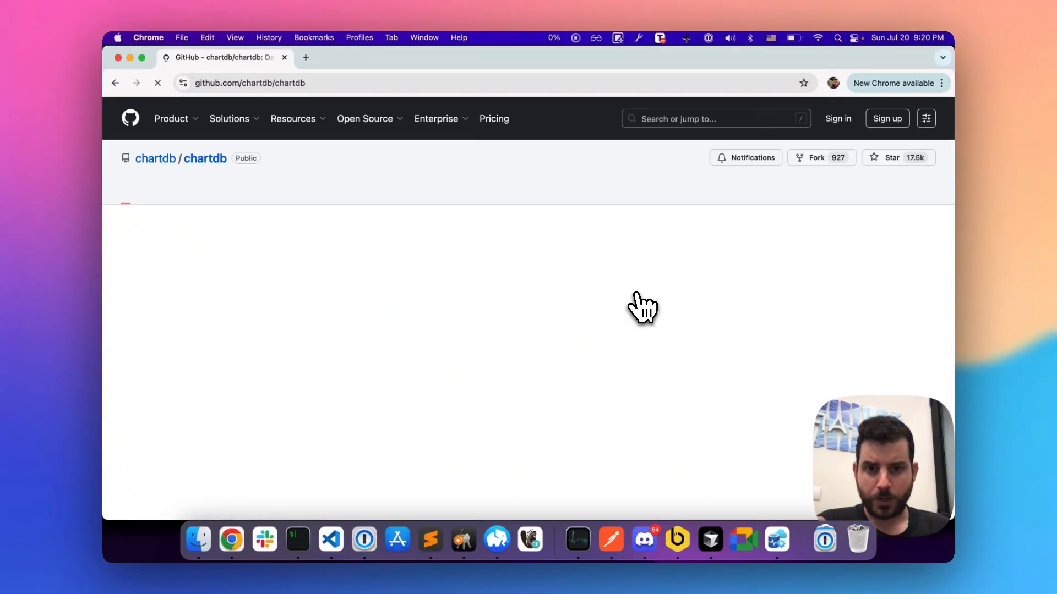
key("super+[")
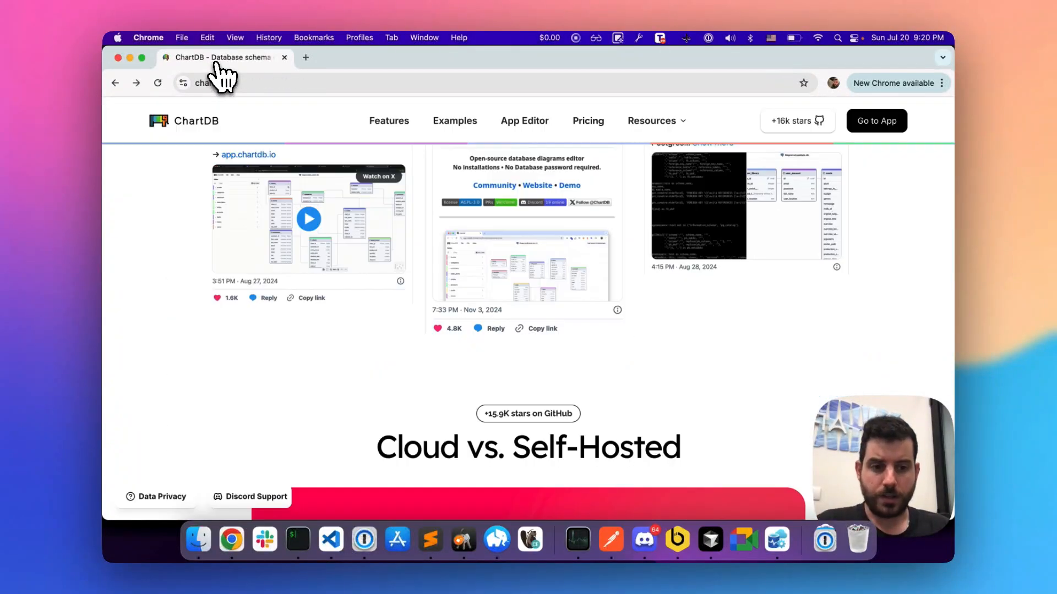
scroll(209, 187, "down", 6)
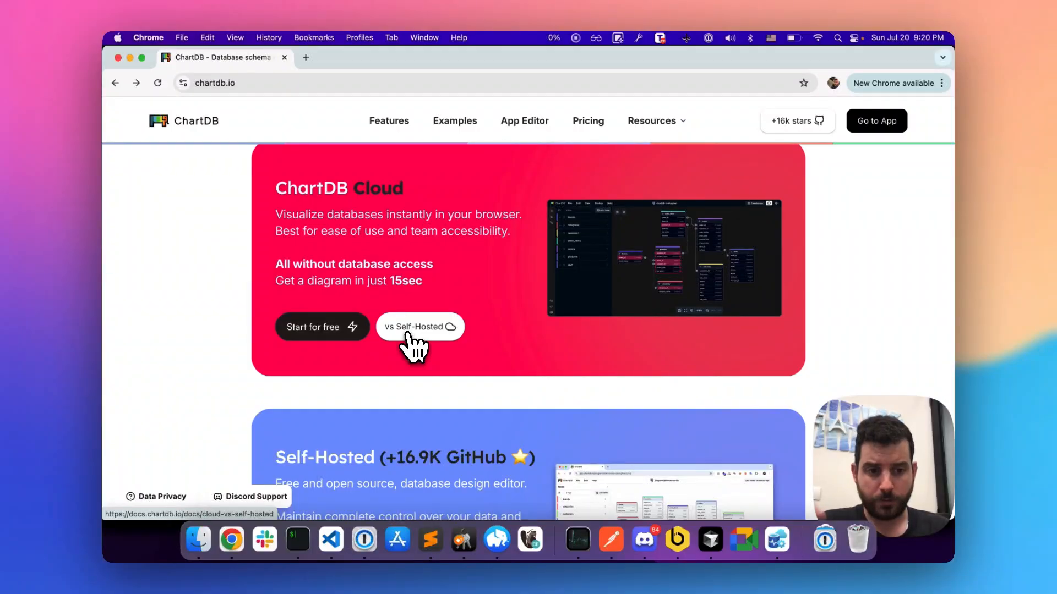
scroll(412, 347, "down", 10)
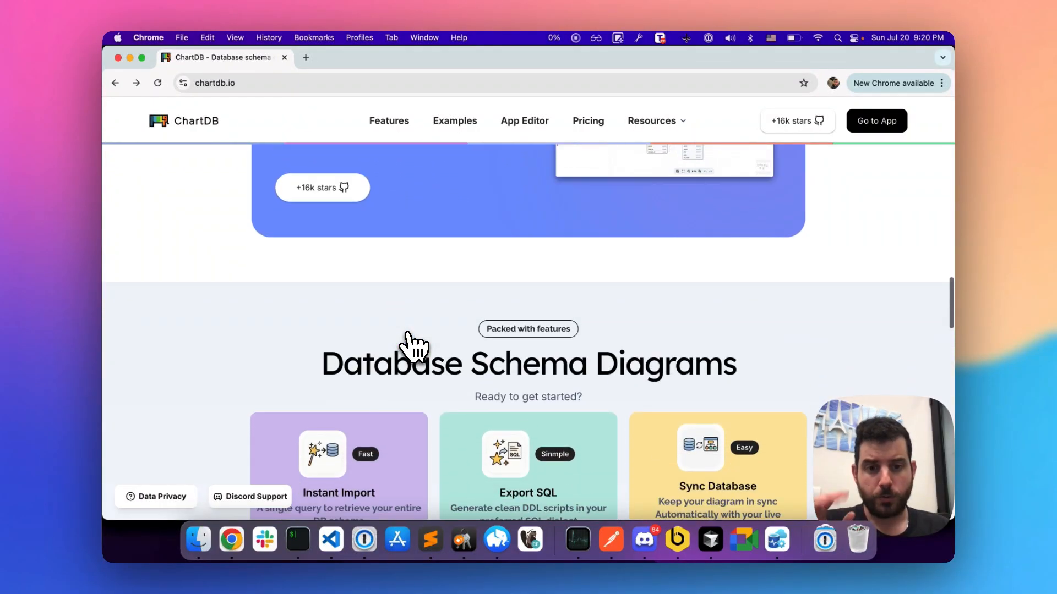
scroll(411, 346, "down", 2)
scroll(412, 347, "up", 2)
scroll(412, 347, "down", 2)
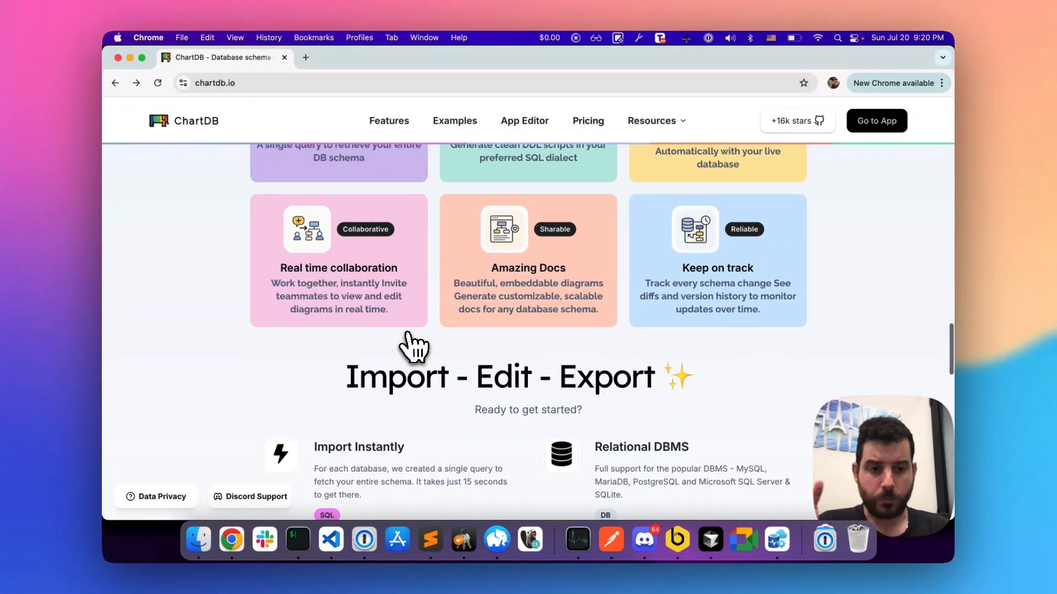
scroll(411, 347, "up", 2)
scroll(412, 347, "down", 10)
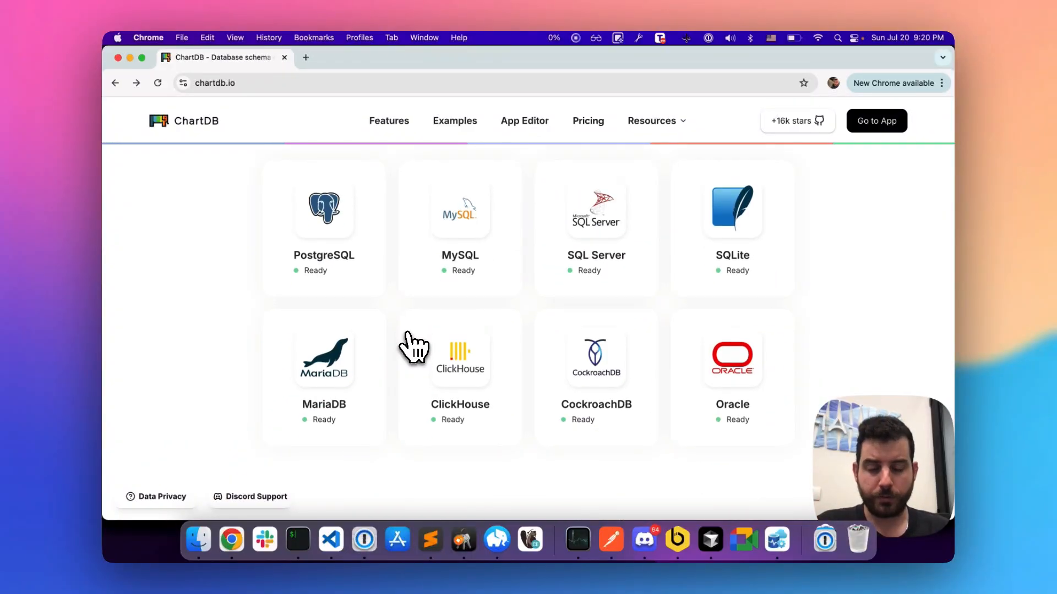
scroll(411, 347, "down", 3)
scroll(467, 369, "down", 2)
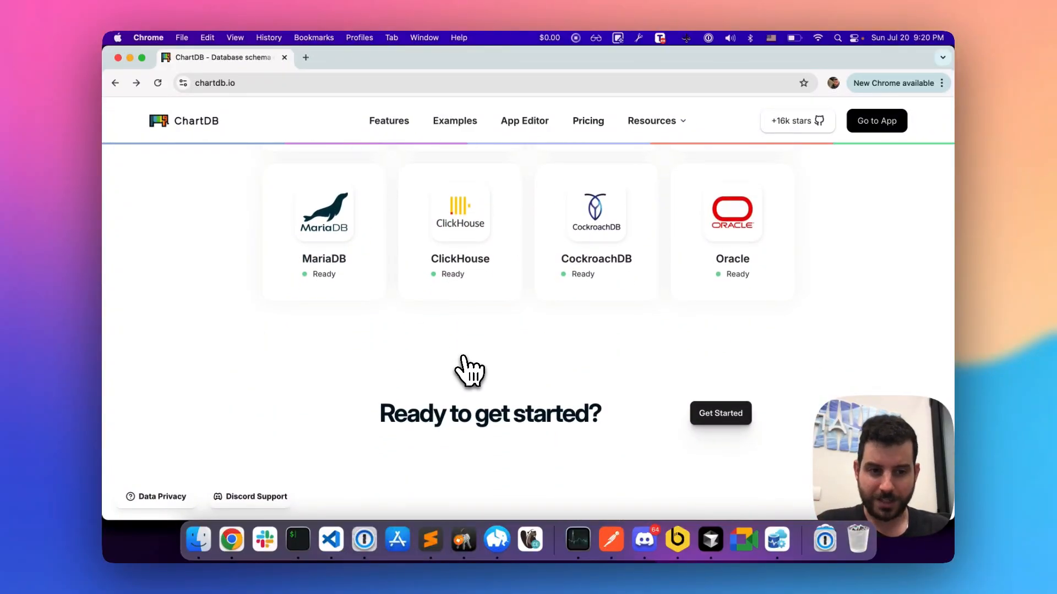
Step: Get started with the diagram editor, look through the additional database types and dismiss the database choice without selecting one
left_click(706, 421)
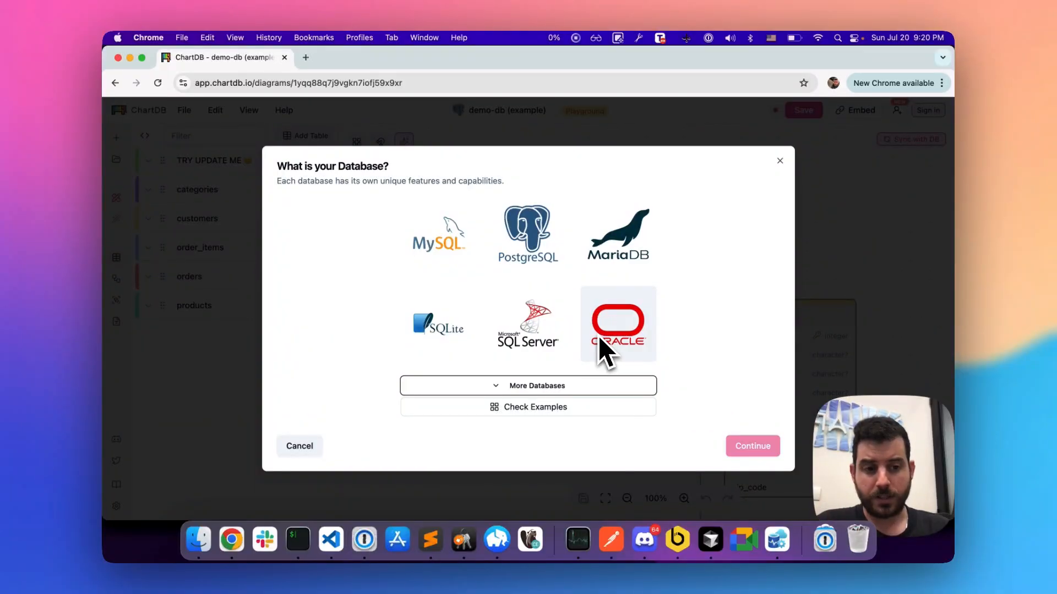
left_click(533, 388)
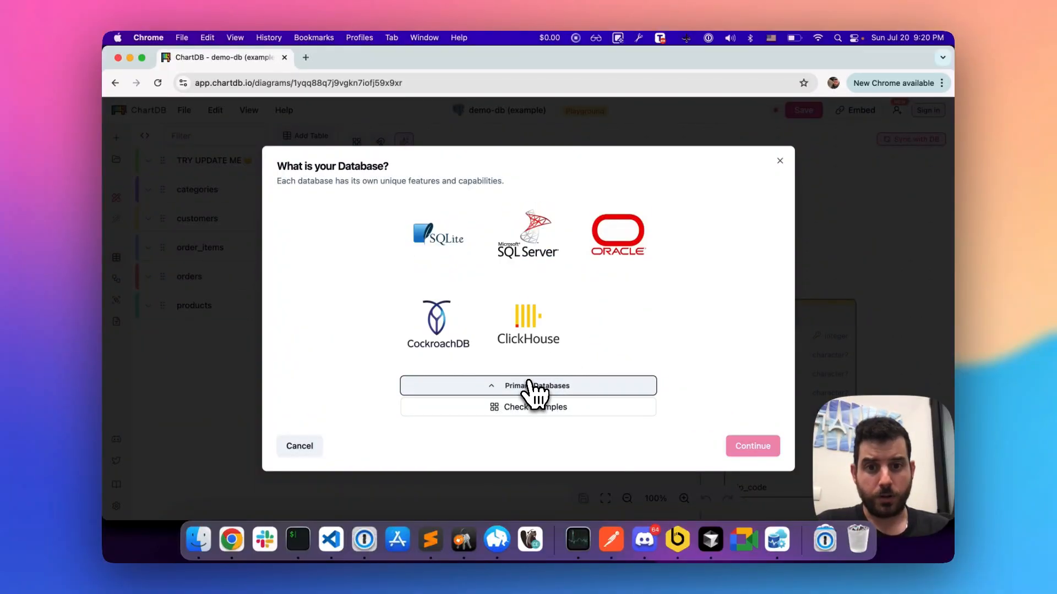
left_click(529, 386)
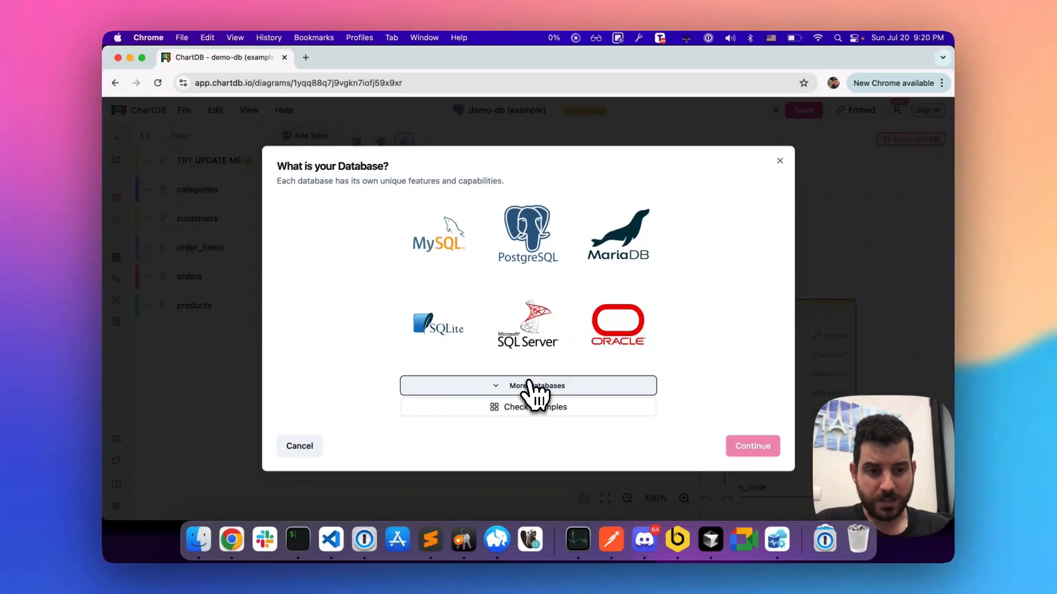
left_click(780, 163)
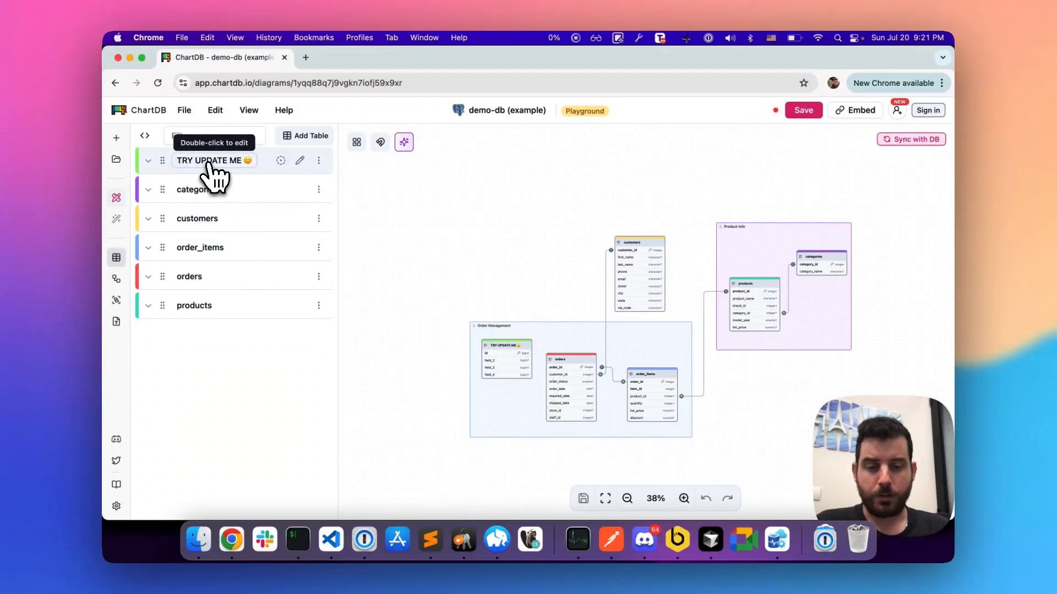
Step: Focus the diagram on the TRY UPDATE ME table, widen it, and rename it as example
left_click(281, 160)
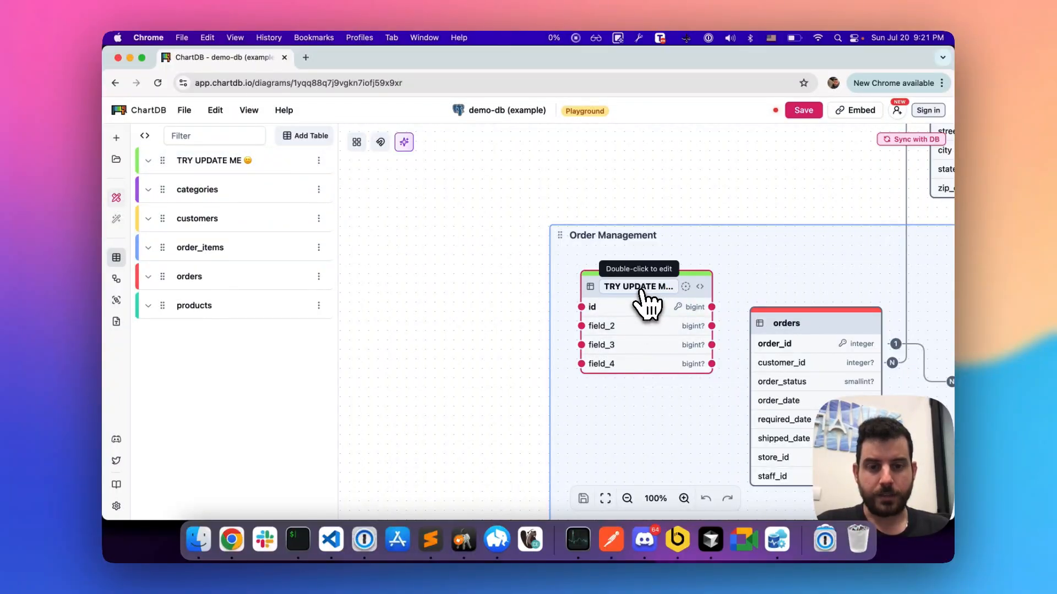
left_click(699, 287)
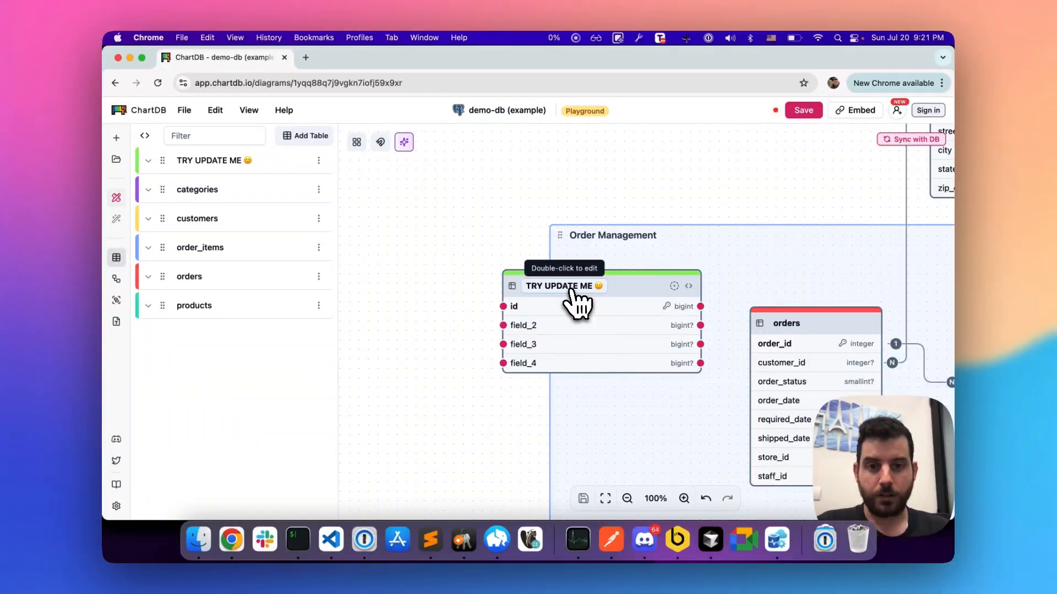
double_click(568, 287)
key("super+a")
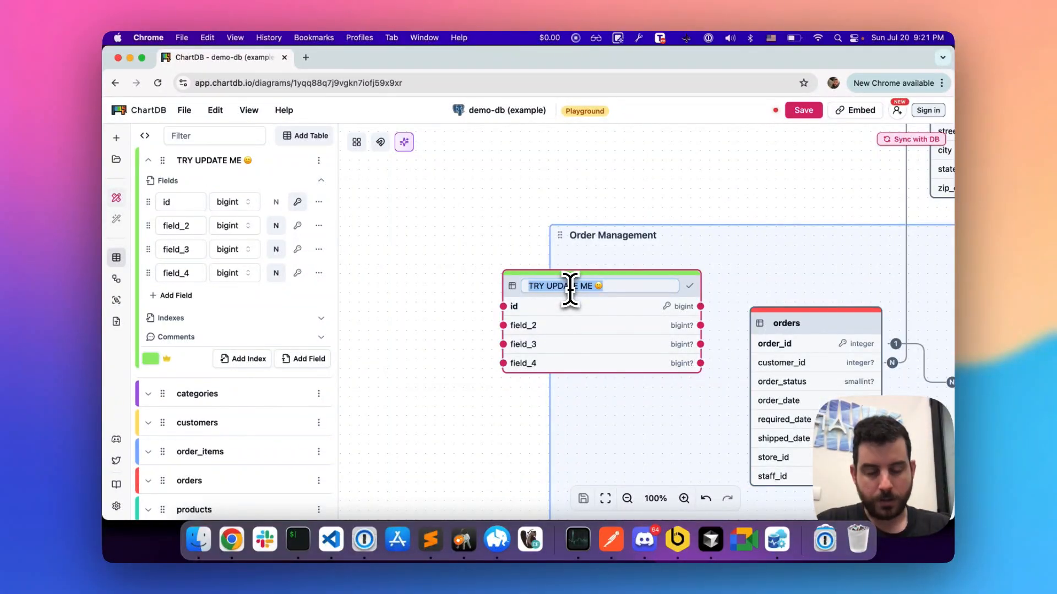
type("example")
key("Return")
Step: Extend the Order Management area leftwards to enclose the example table, and move that table lower inside the area
left_click(642, 239)
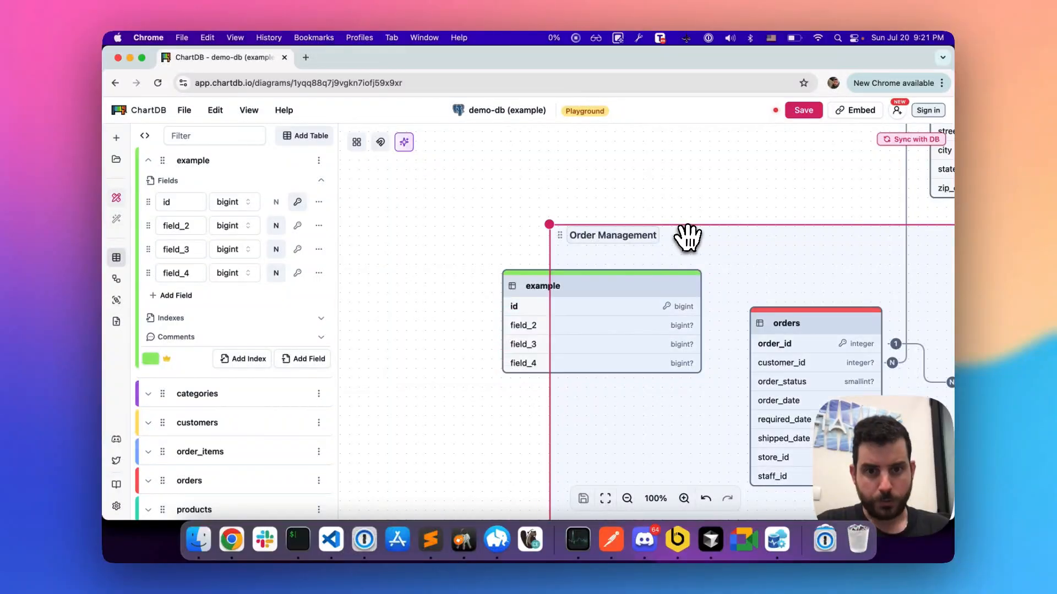
scroll(689, 236, "down", 6)
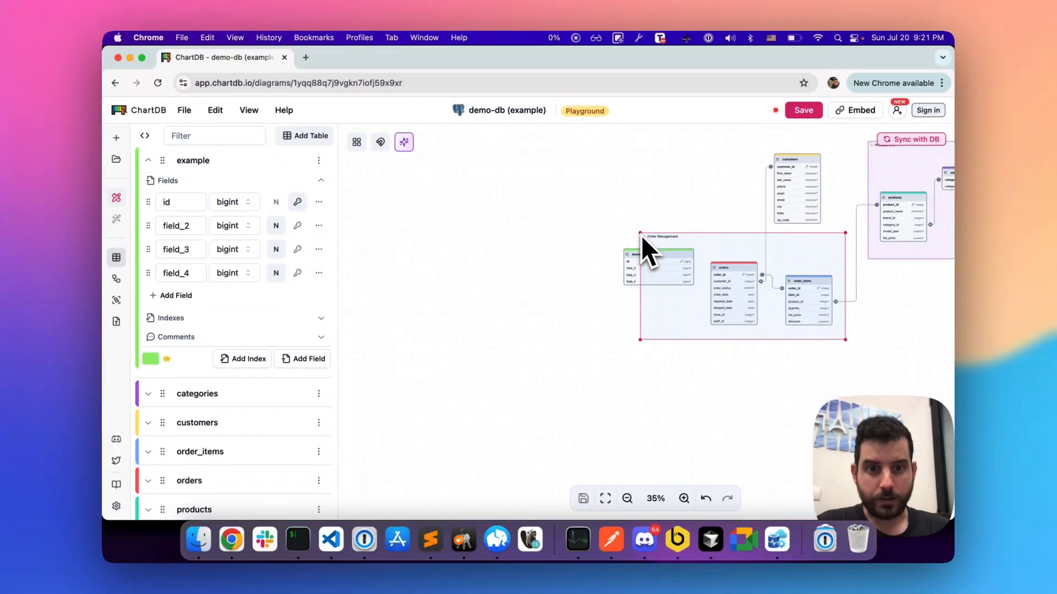
left_click_drag(640, 234, 601, 235)
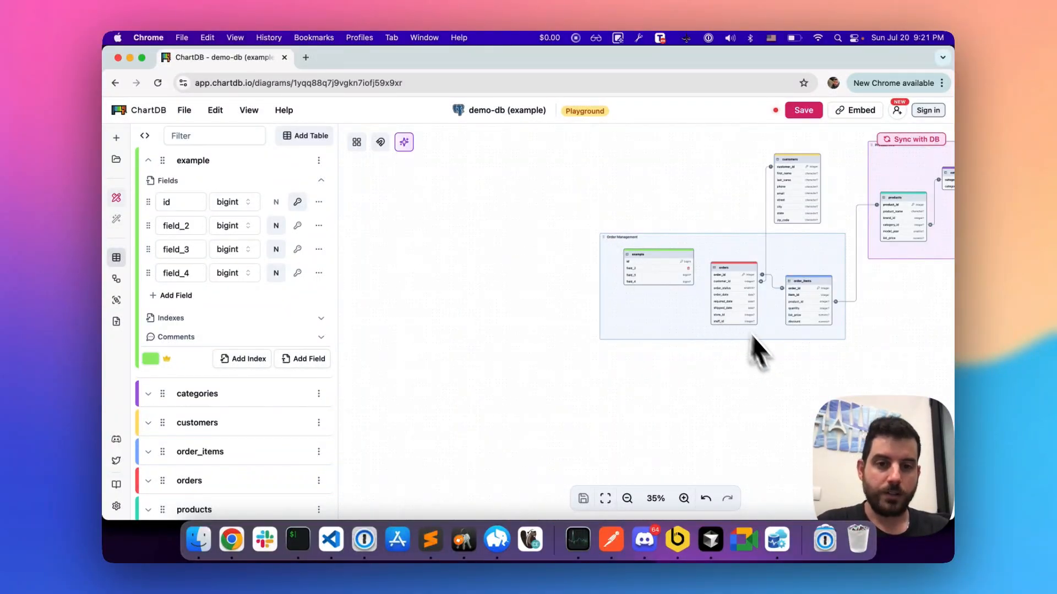
left_click_drag(670, 266, 661, 293)
scroll(750, 284, "right", 3)
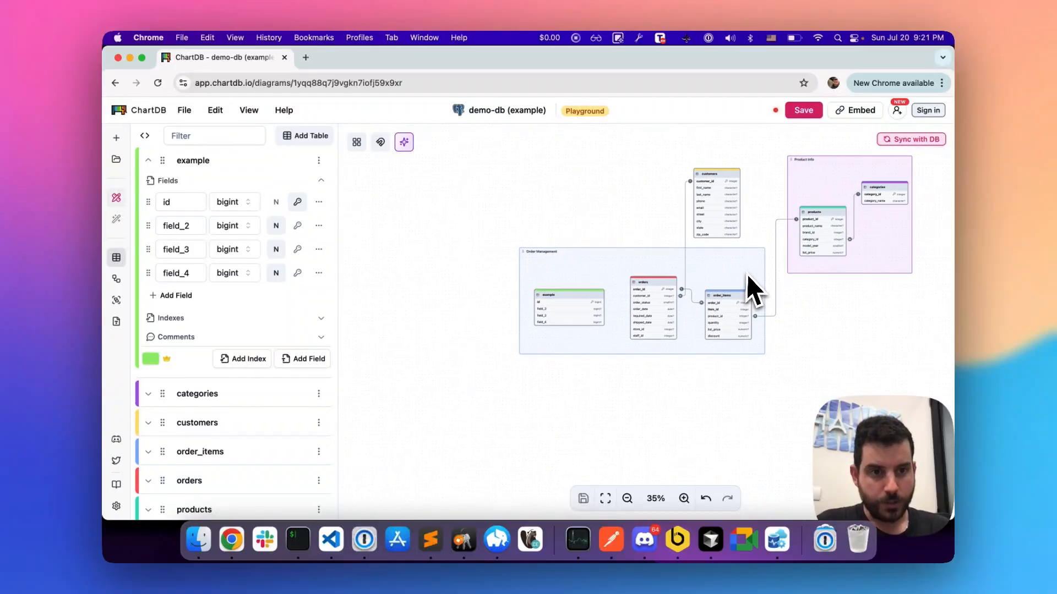
scroll(748, 283, "right", 3)
Step: Show the Order Management area's entry and the example table's fields, and move the area with its tables further left on the canvas
left_click(699, 283)
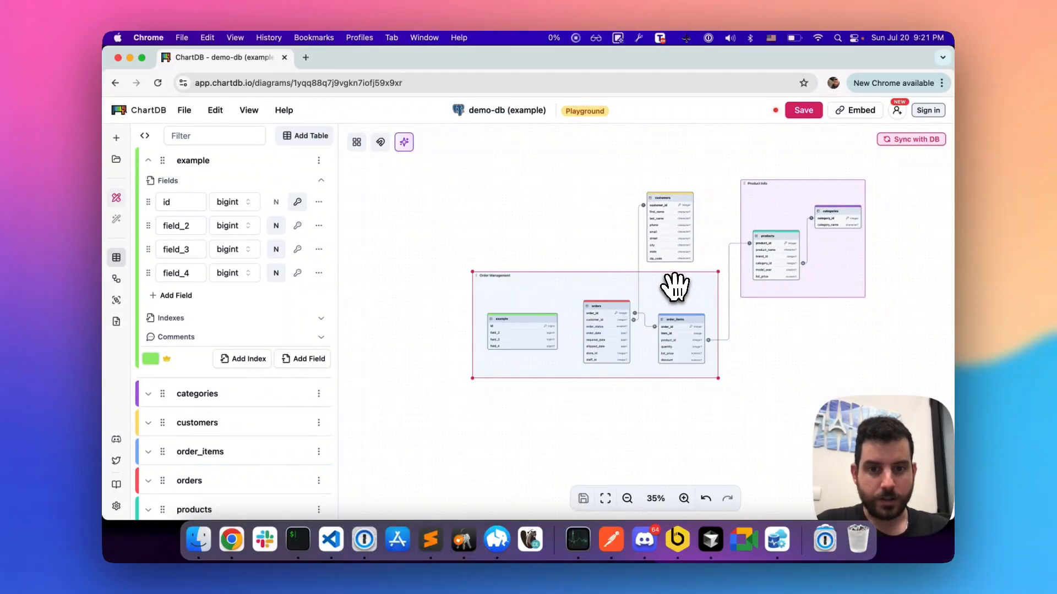
double_click(675, 287)
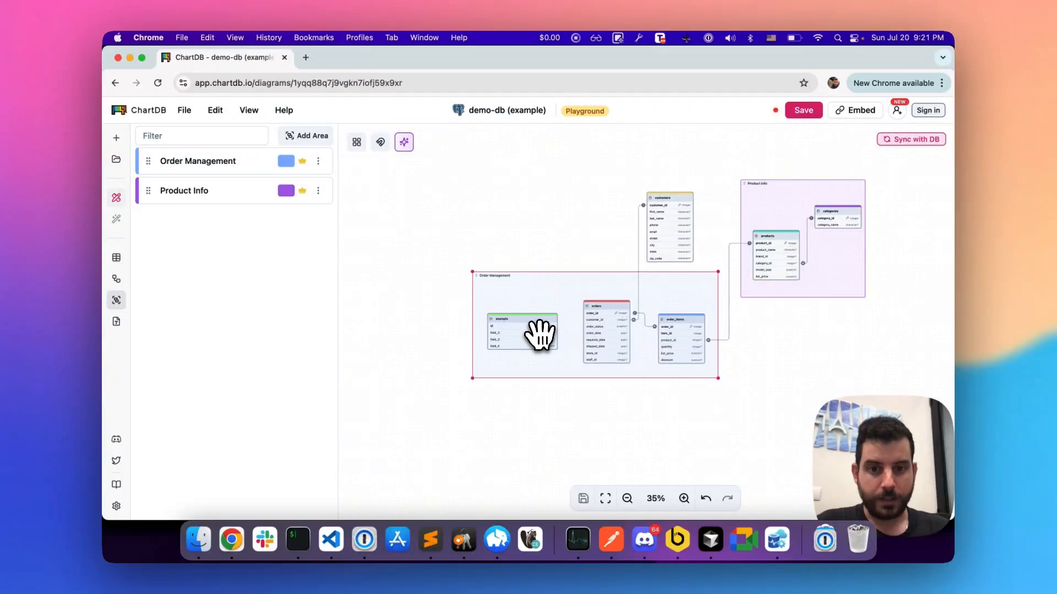
left_click(439, 312)
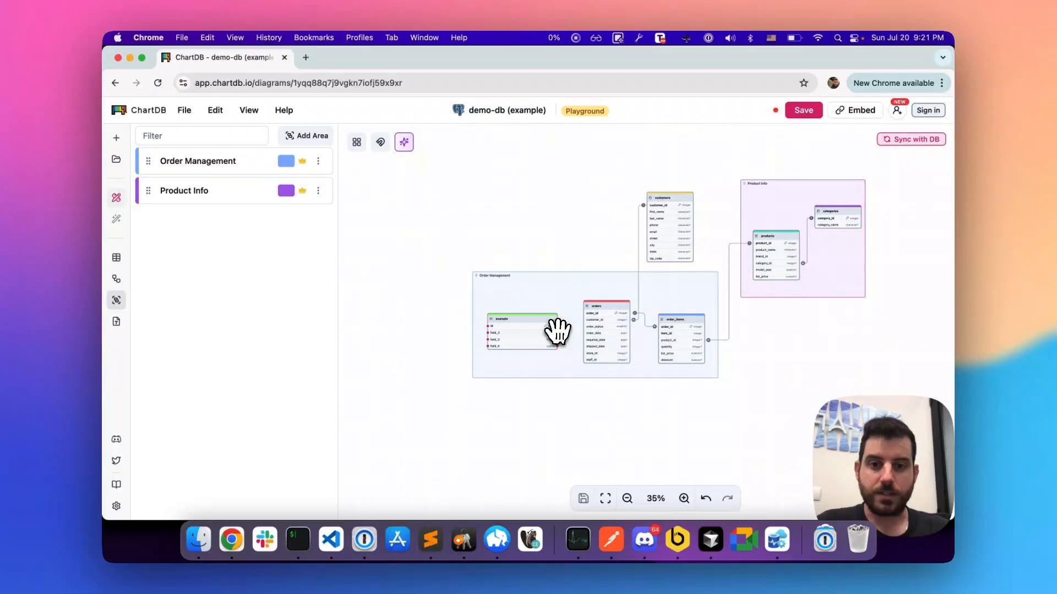
left_click(520, 329)
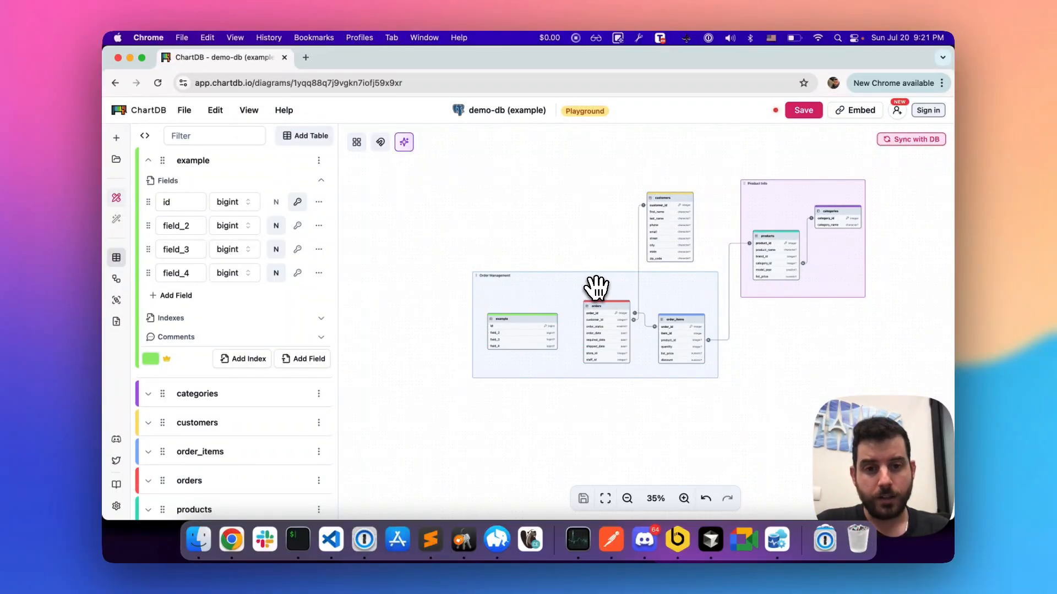
left_click_drag(596, 286, 524, 300)
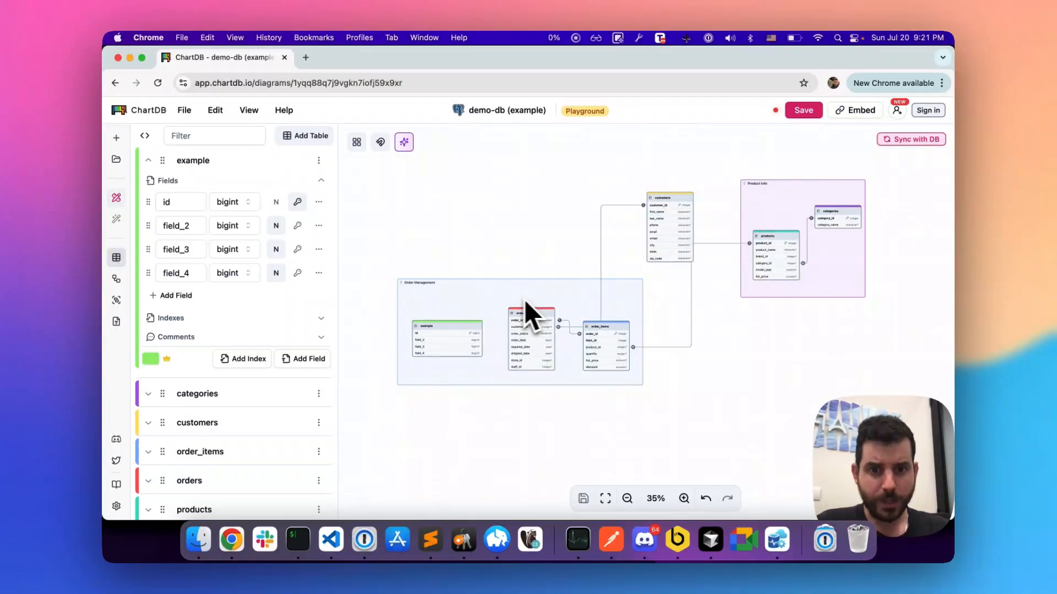
Step: Open the customer_id relationship between the orders and customers tables and examine both of its ends in the diagram
left_click(533, 328)
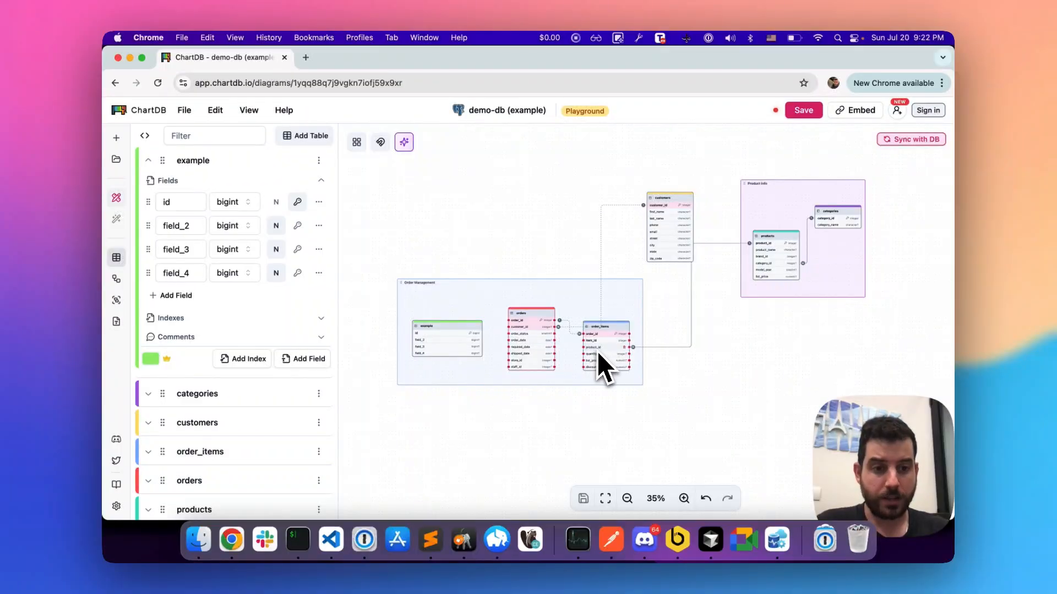
left_click(602, 255)
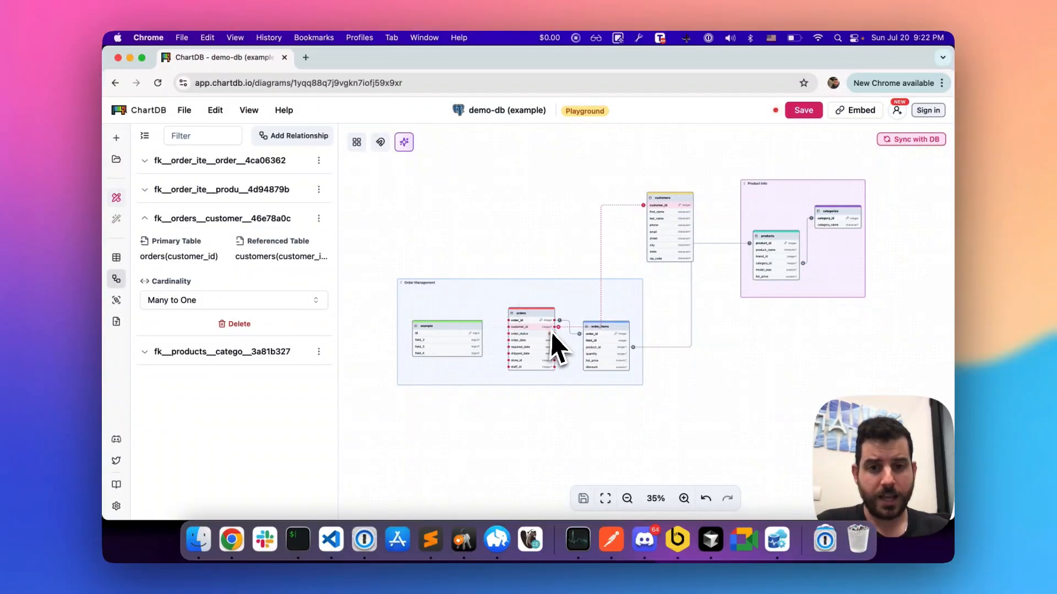
scroll(553, 329, "up", 5)
scroll(553, 329, "up", 8)
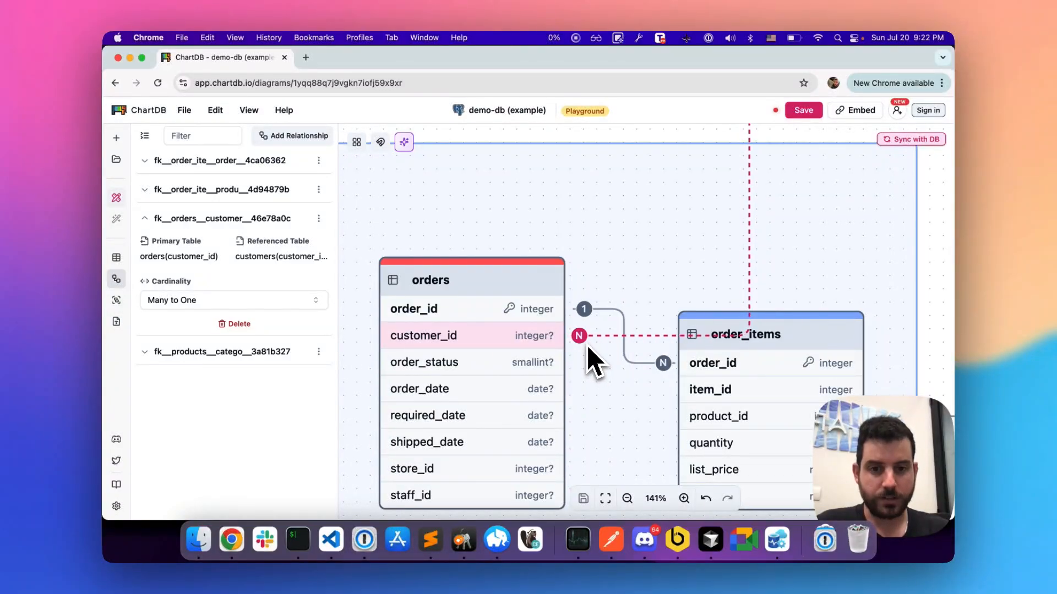
scroll(587, 347, "down", 10)
scroll(716, 174, "up", 8)
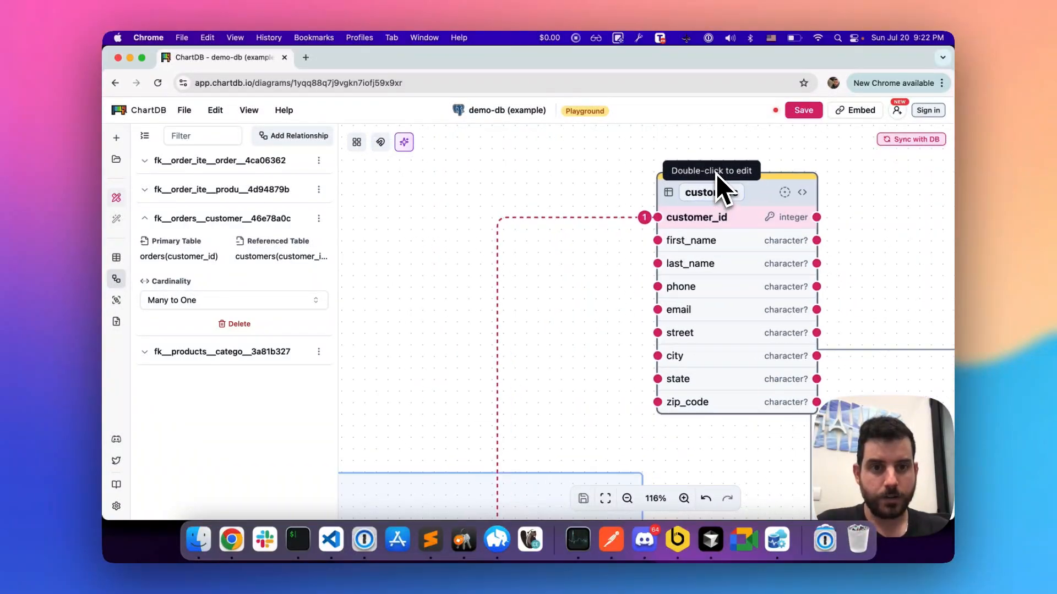
Step: Open the customers table's field list and widen the side panel to give the field names and types more room
left_click(757, 301)
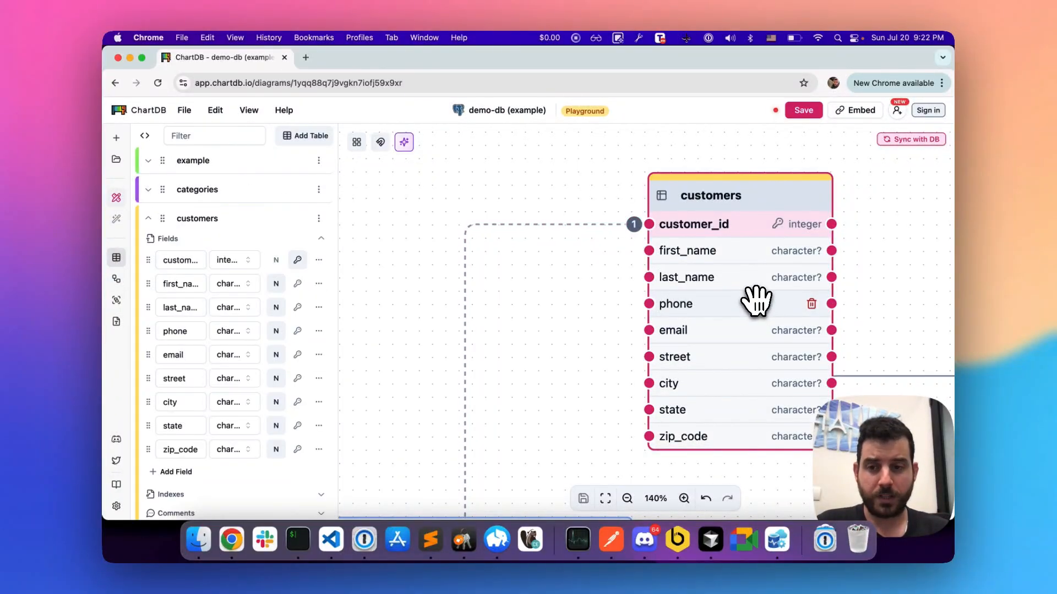
scroll(201, 270, "down", 2)
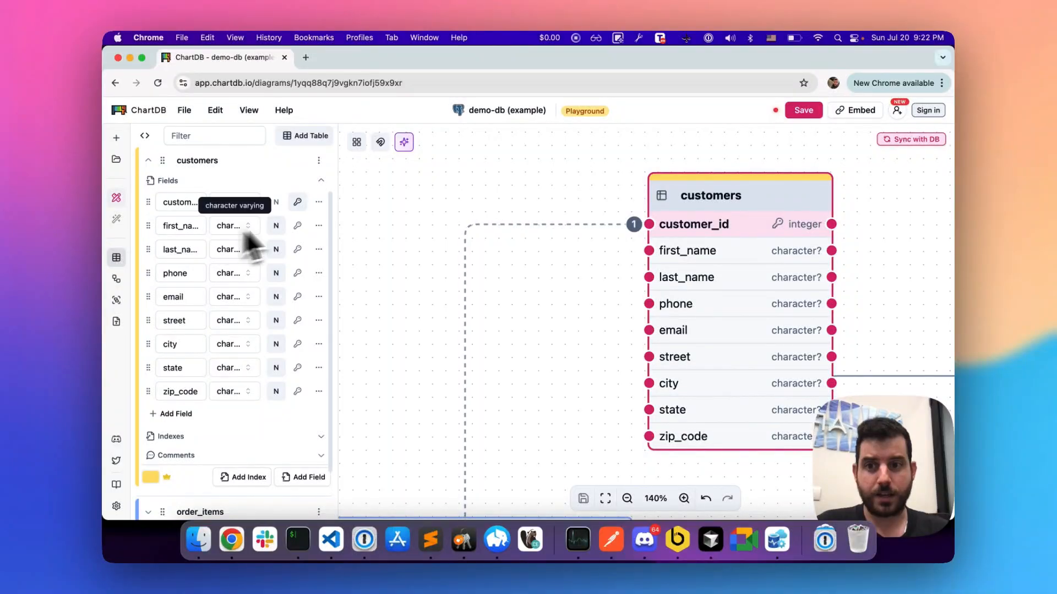
left_click_drag(334, 215, 383, 217)
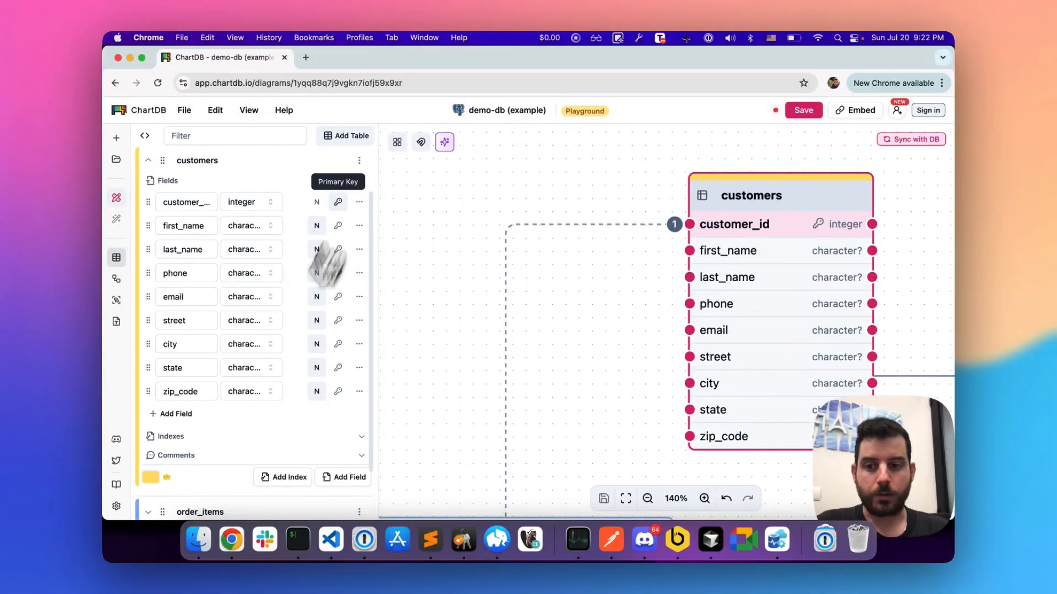
Step: Check the indexes and the comments of the customers table, collapsing each section again
left_click(217, 436)
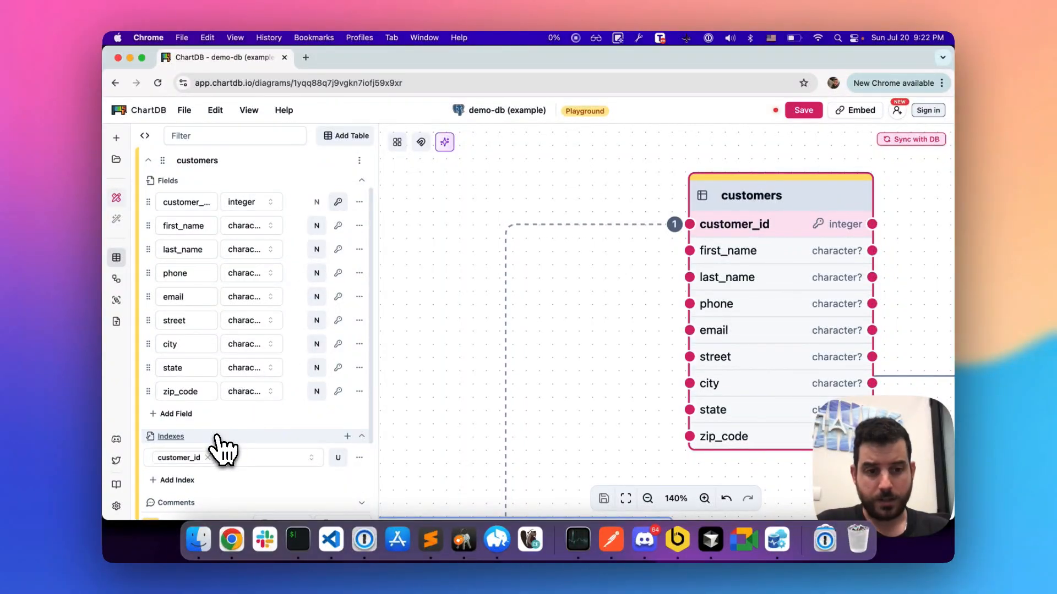
left_click(217, 435)
left_click(213, 455)
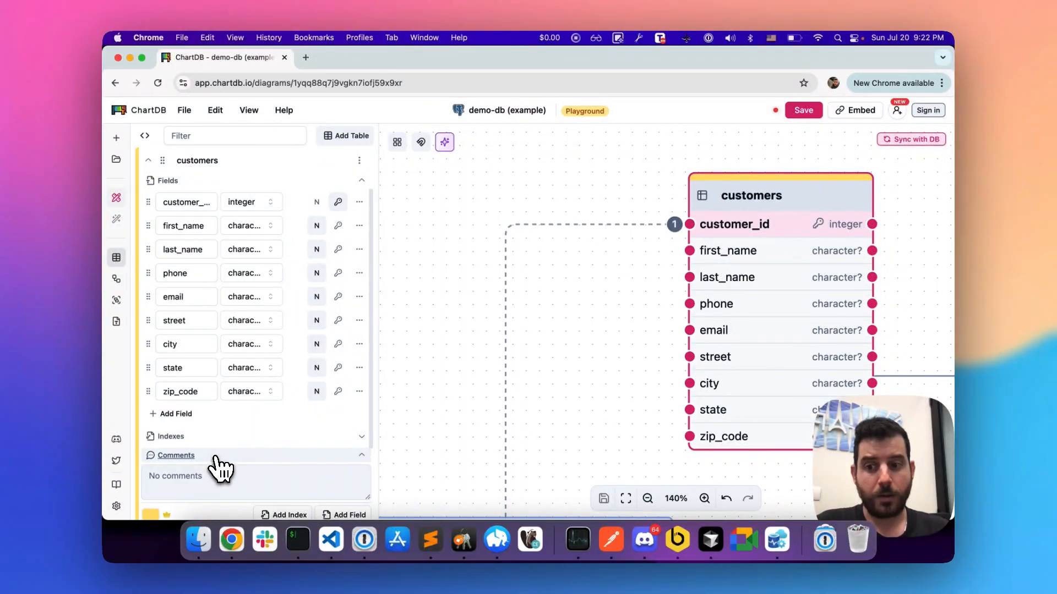
left_click(215, 456)
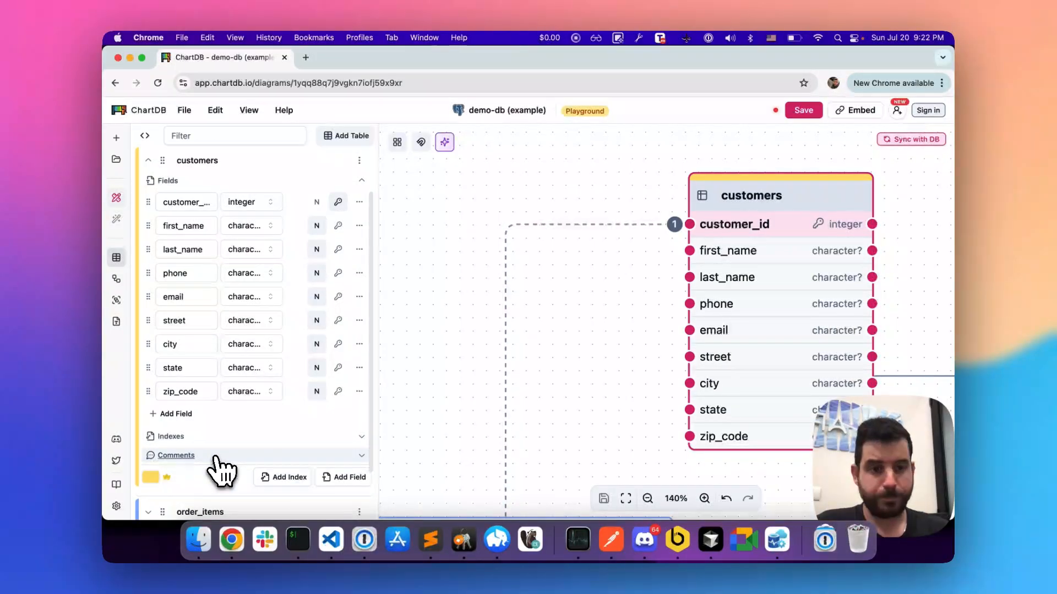
Step: Add the comment "simple" to the last_name field of the customers table and check it in the diagram
left_click(359, 251)
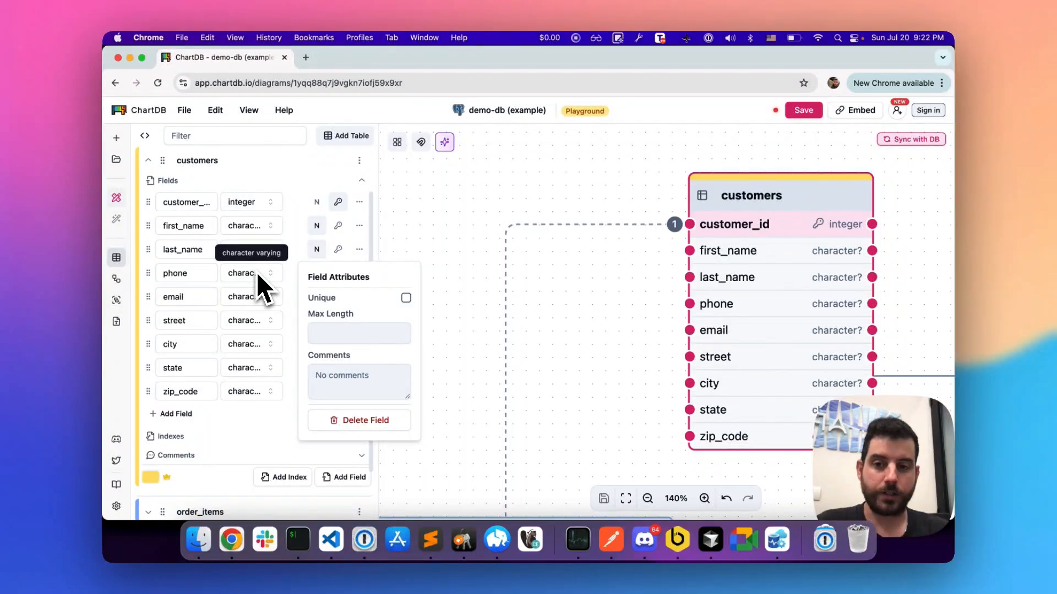
left_click(337, 376)
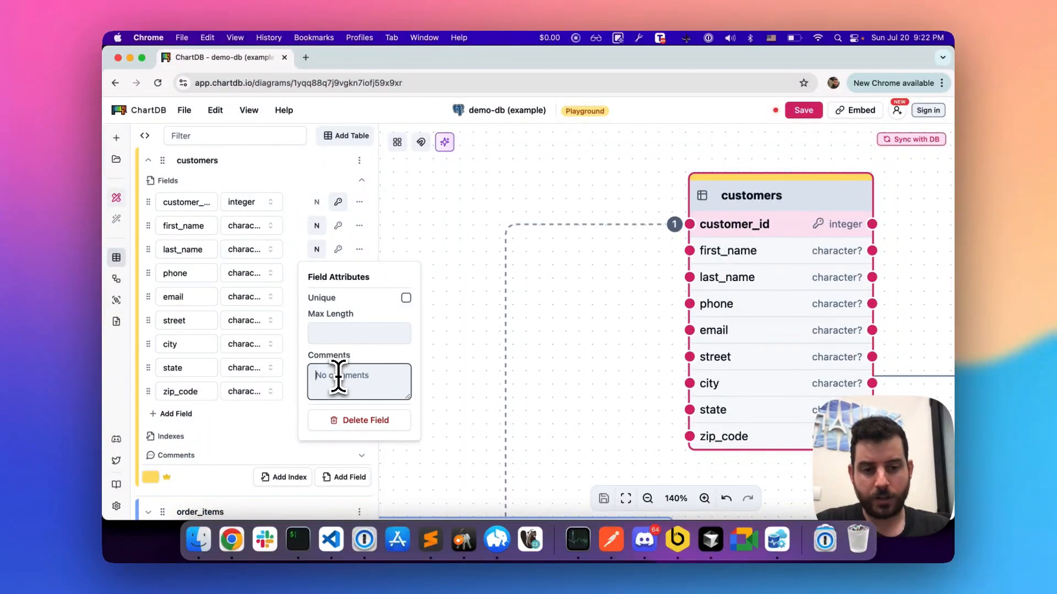
type("simple")
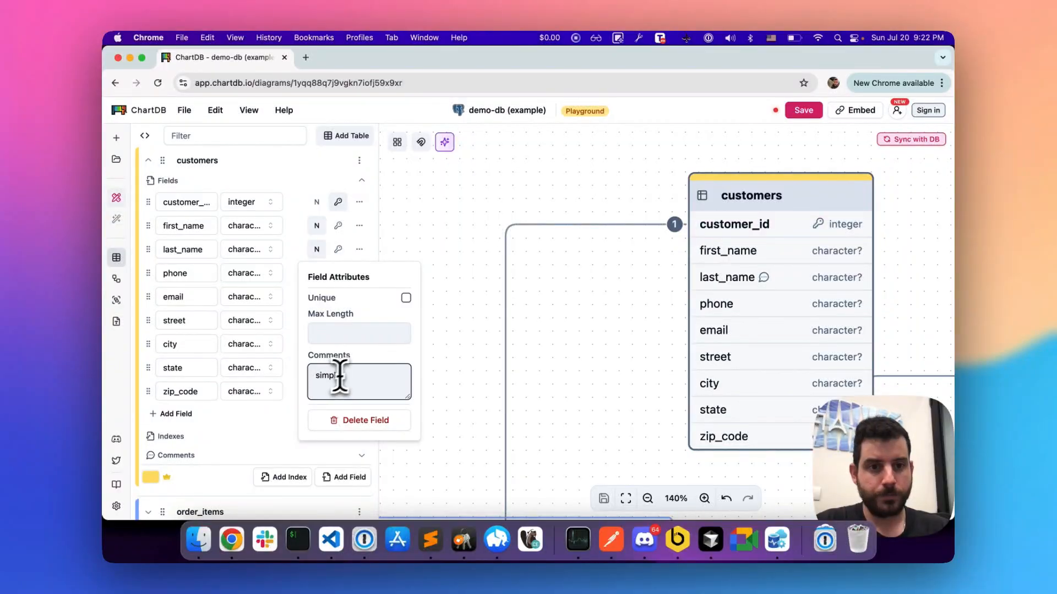
mouse_move(766, 284)
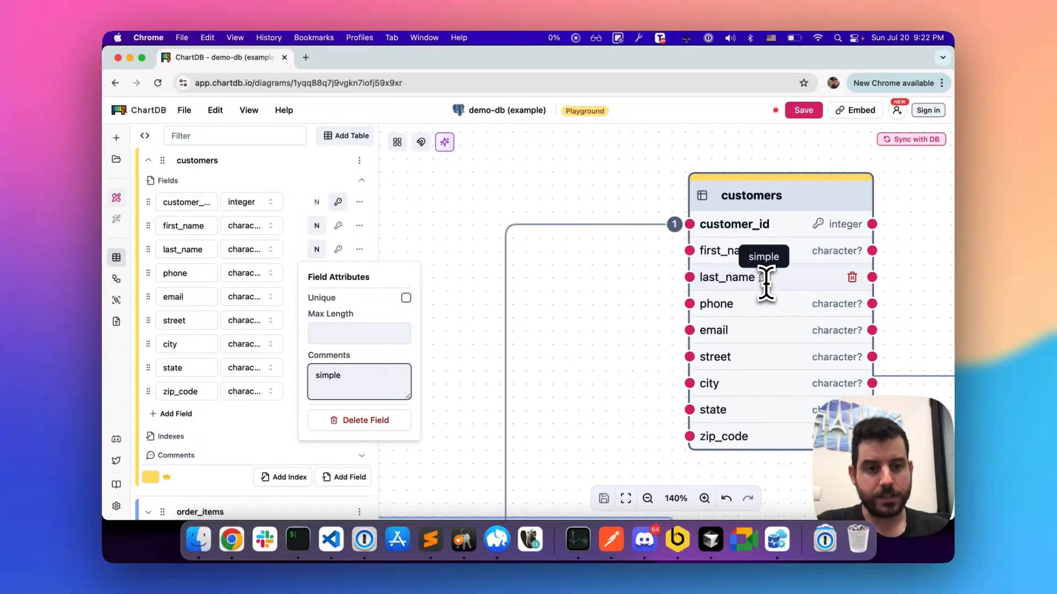
Step: Close the field attributes and move the customers table to just above the Order Management area
scroll(604, 274, "down", 10)
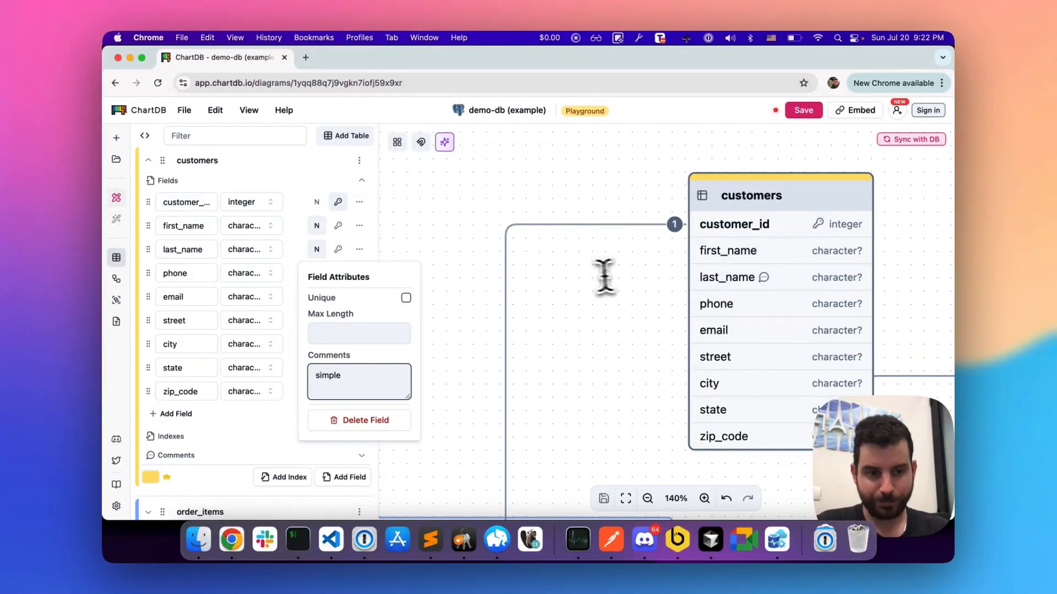
scroll(587, 268, "down", 2)
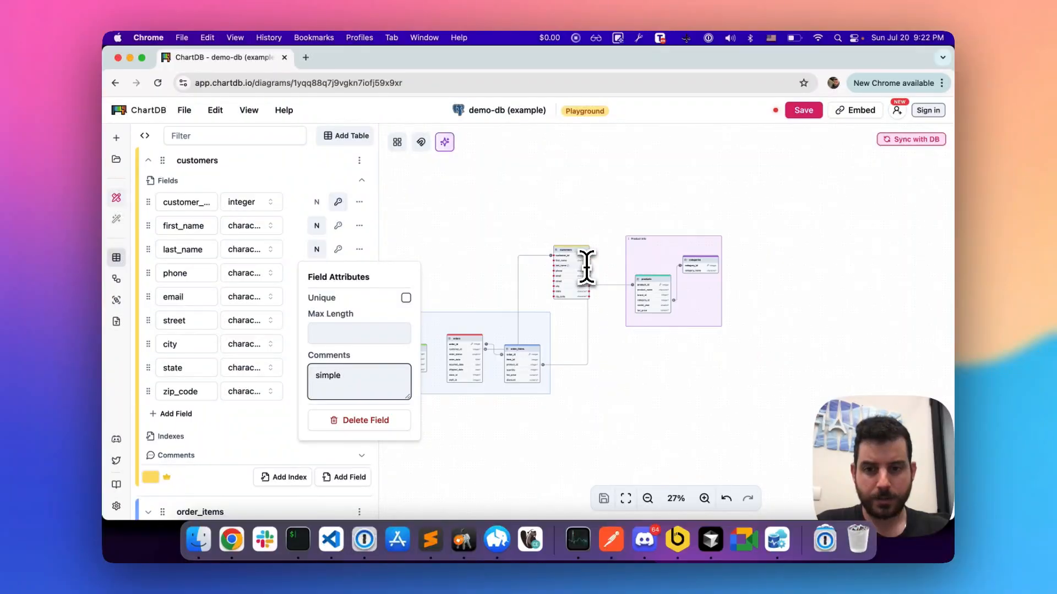
scroll(583, 268, "left", 1)
left_click(514, 230)
scroll(514, 230, "left", 1)
scroll(514, 230, "up", 5)
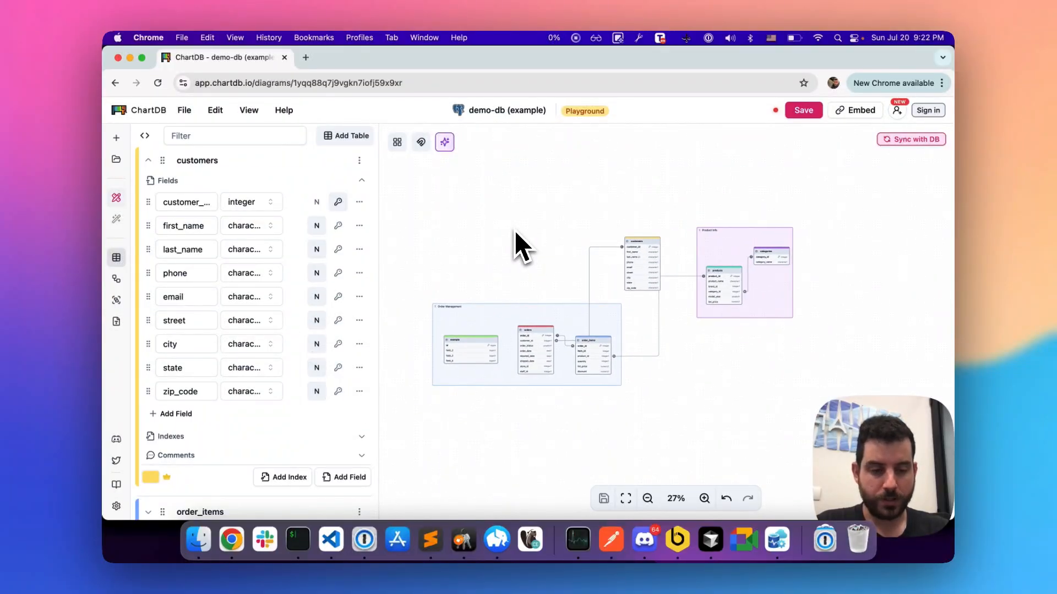
scroll(514, 230, "down", 4)
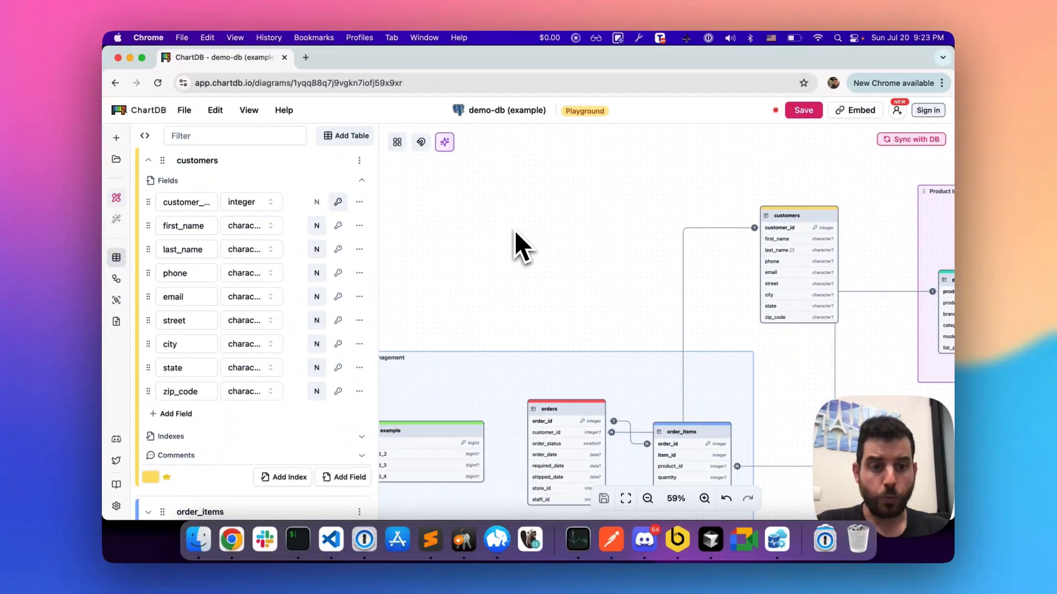
left_click_drag(683, 253, 488, 255)
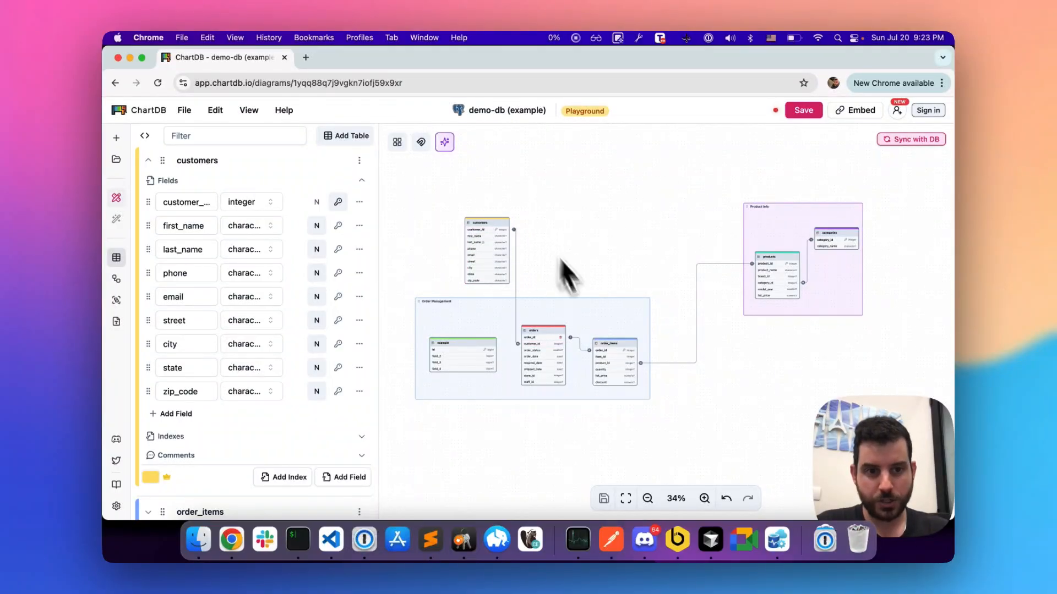
Step: Switch to the dark theme and add a new table, placing it between the customers table and the Product Info area
key("super+m")
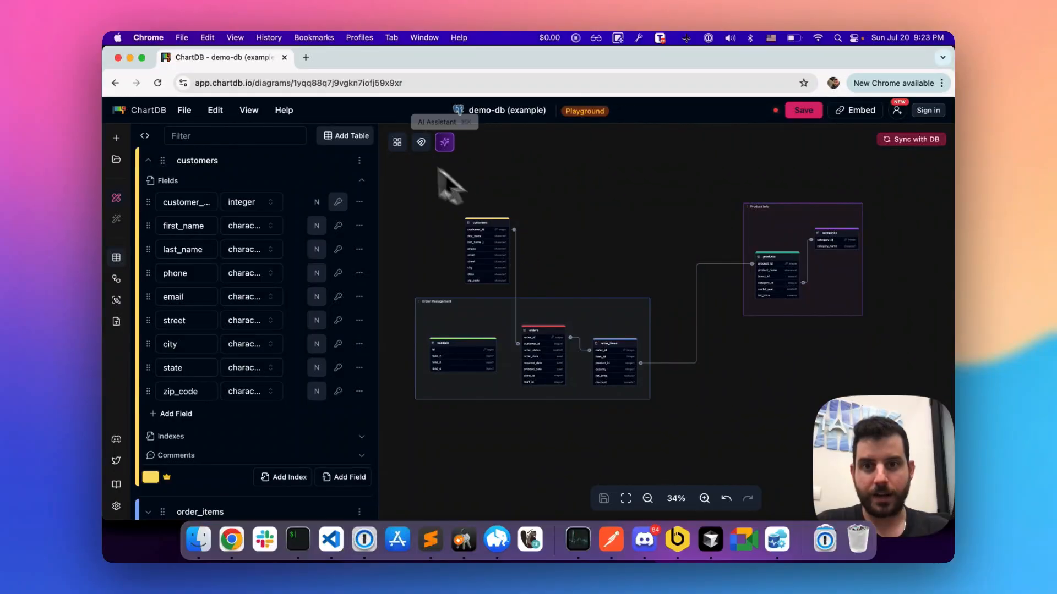
left_click(355, 137)
left_click_drag(438, 177, 628, 242)
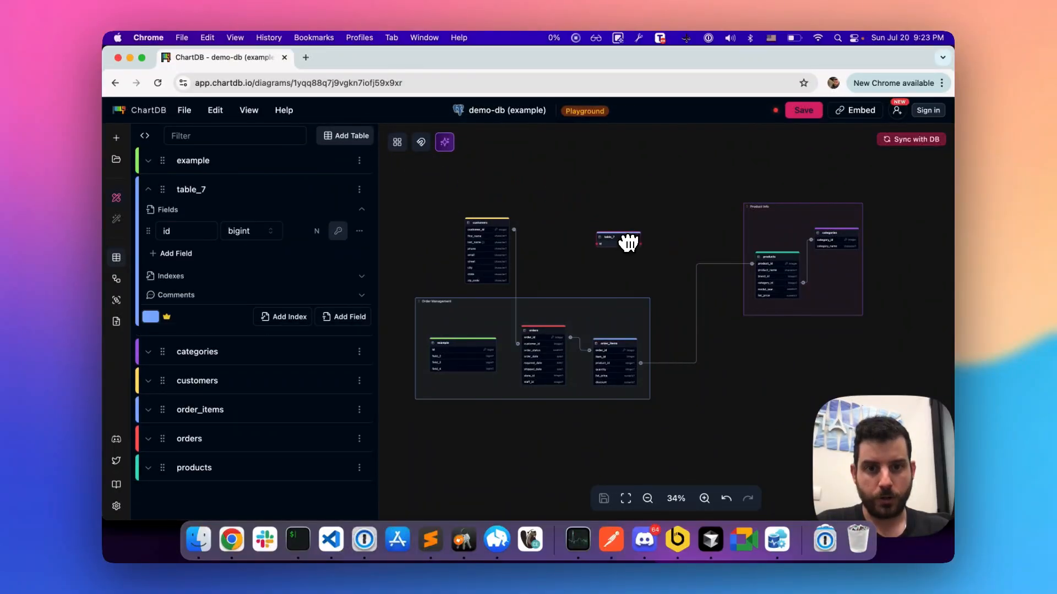
Step: Set the new table's id field type to integer and link it to customer_id in the customers table
left_click(248, 234)
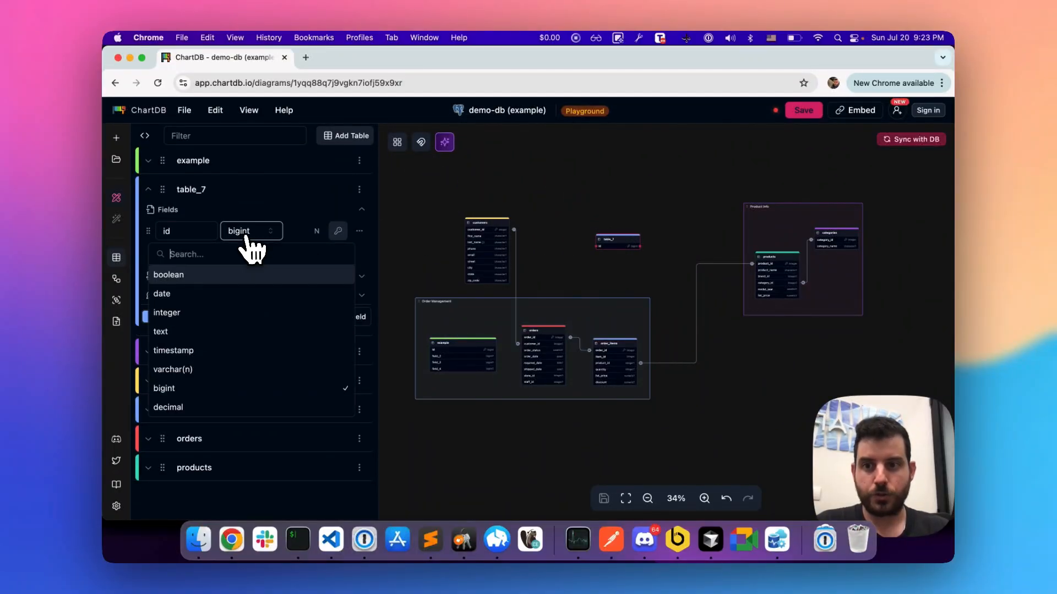
type("im")
type("t")
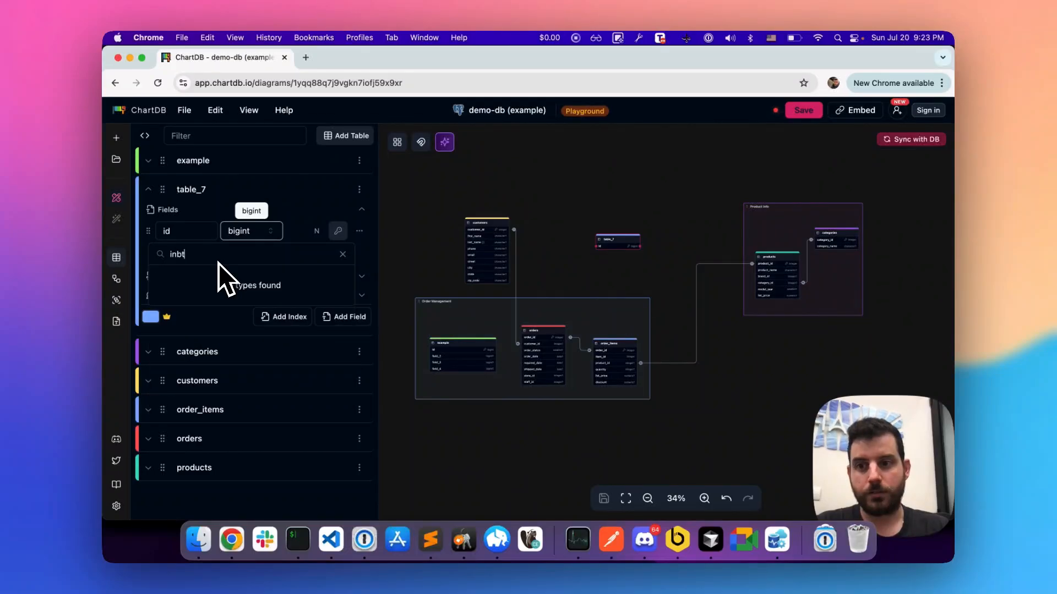
key("BackSpace")
key("BackSpace")
type("nt")
left_click(198, 278)
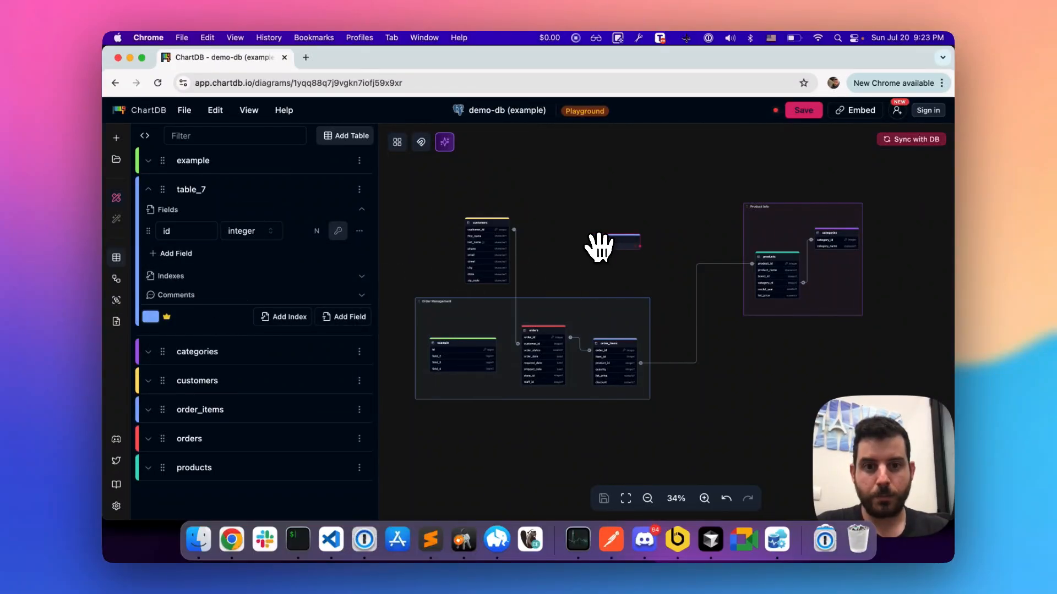
left_click_drag(594, 246, 491, 228)
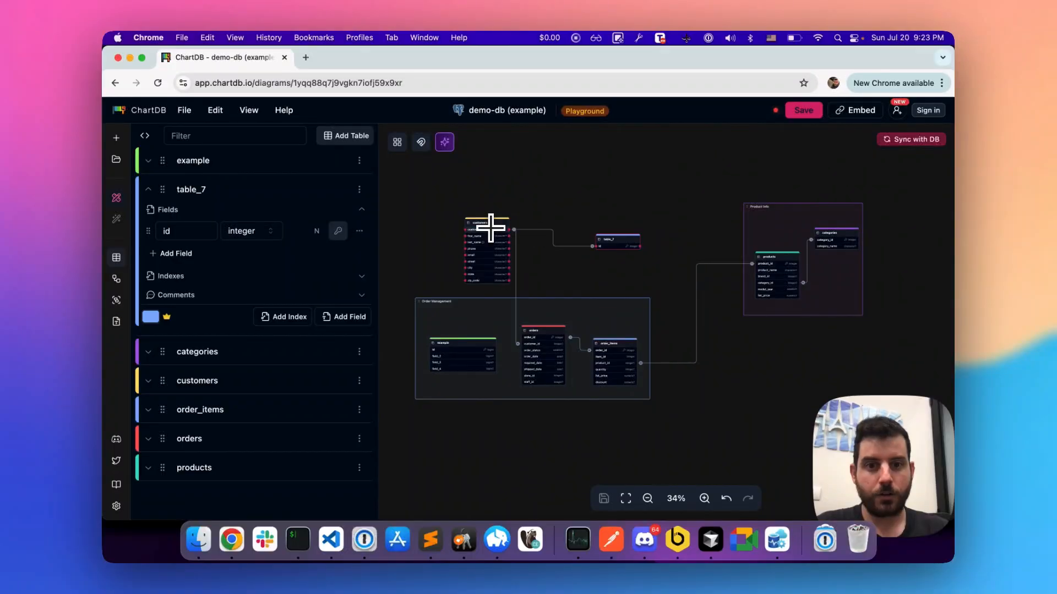